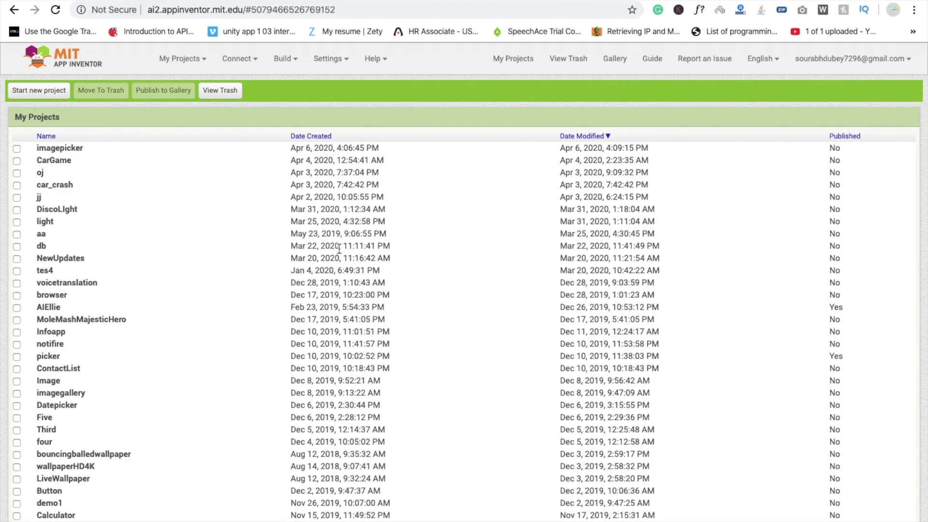
Download the CarGame.aia_ game file from the coding-blog article and open its download options
left_click(164, 54)
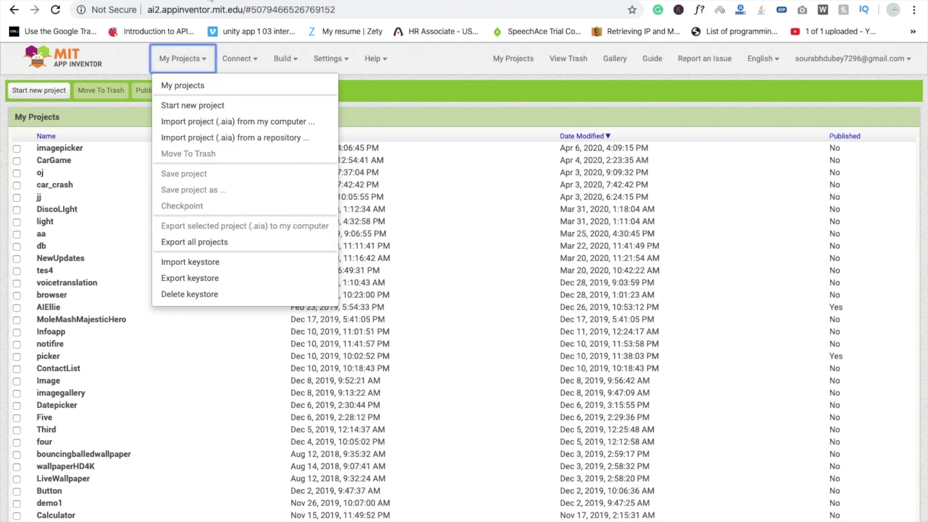
left_click(471, 92)
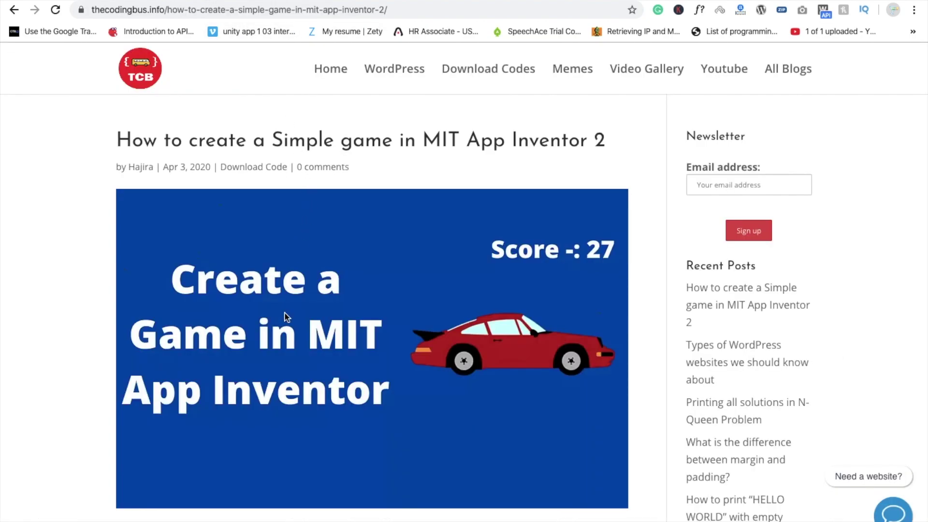
scroll(284, 316, "down", 2)
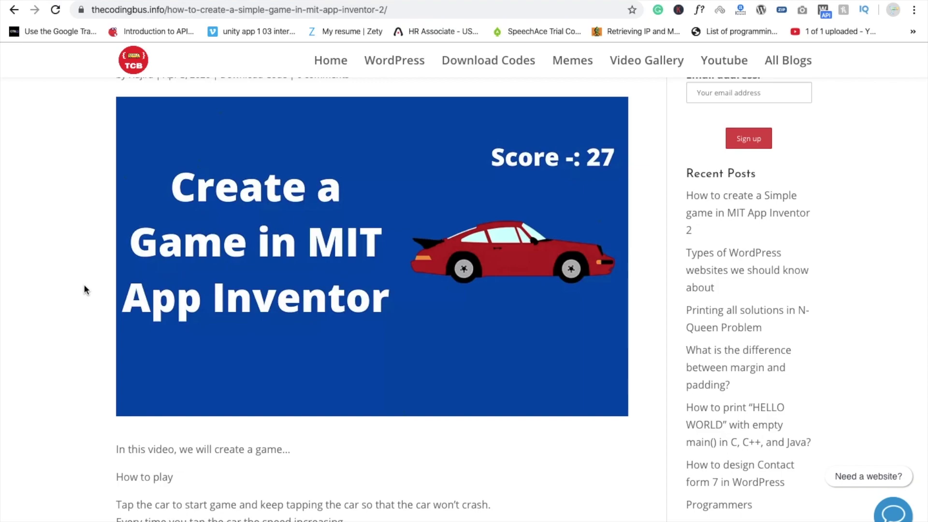
scroll(85, 288, "down", 2)
scroll(85, 287, "down", 2)
scroll(84, 290, "down", 2)
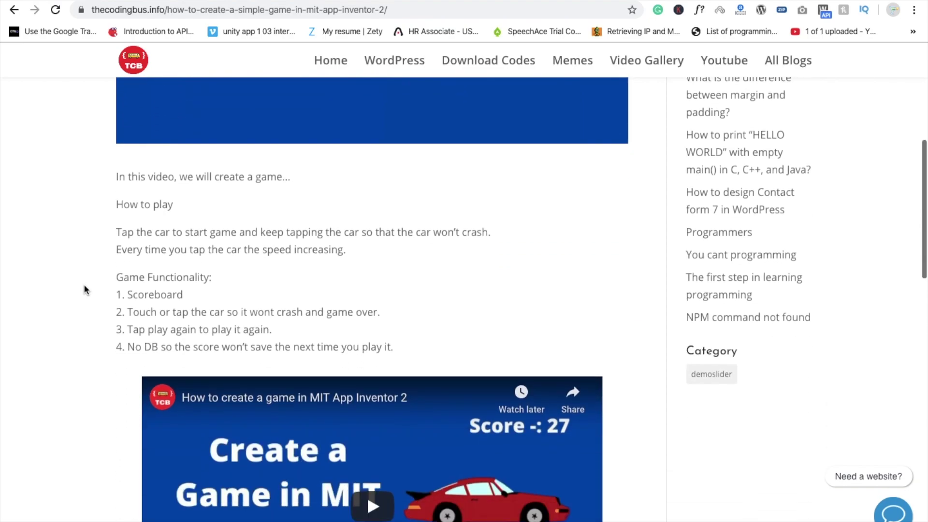
scroll(83, 289, "down", 4)
scroll(83, 289, "down", 2)
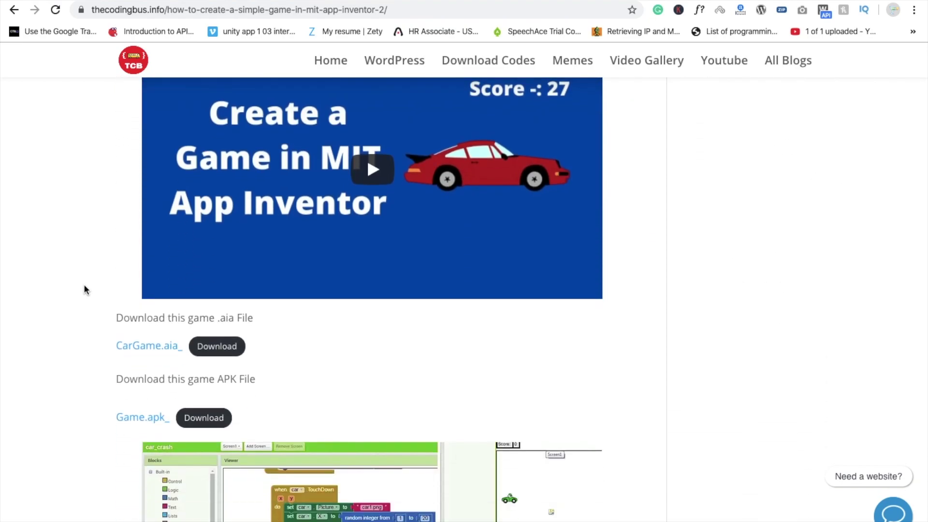
scroll(83, 290, "down", 1)
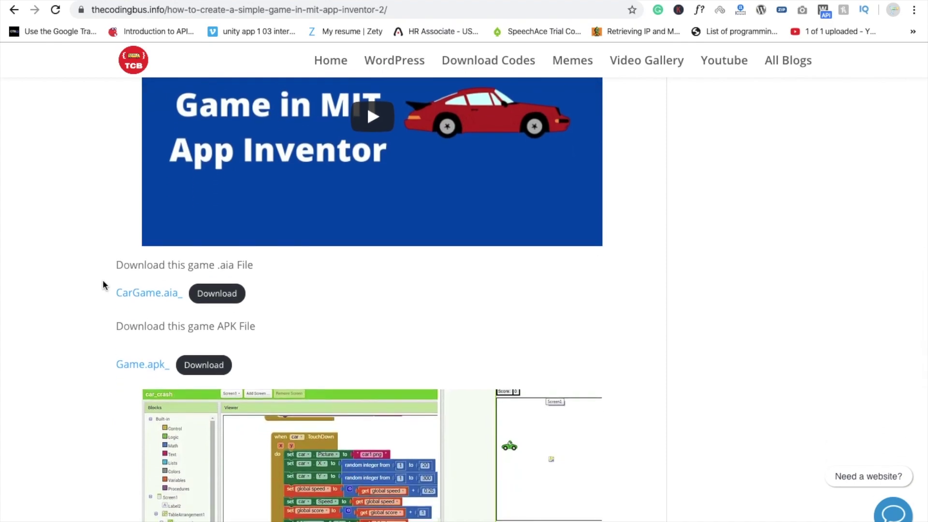
scroll(86, 341, "down", 1)
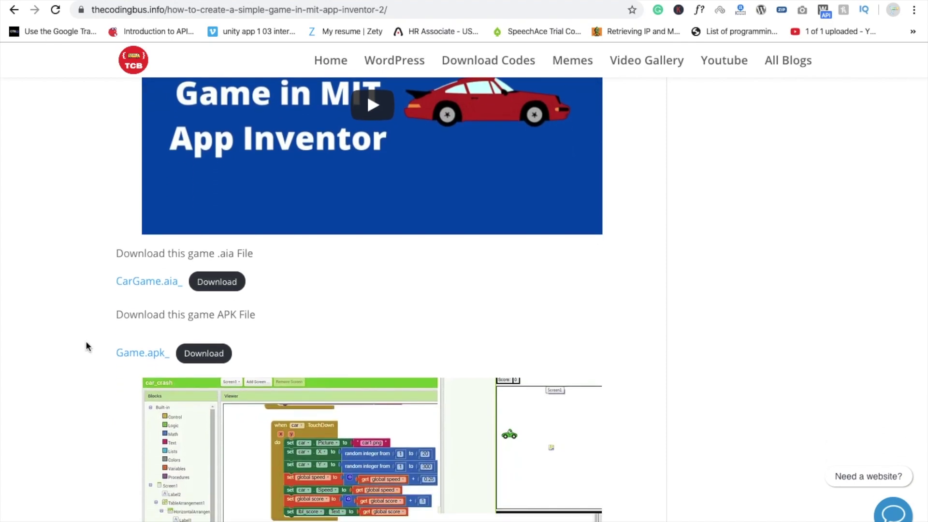
left_click(233, 289)
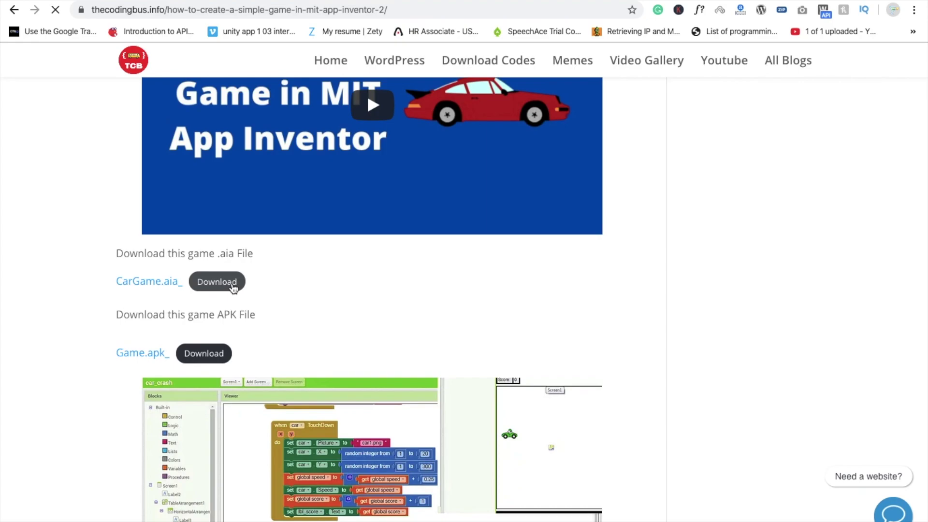
left_click(138, 509)
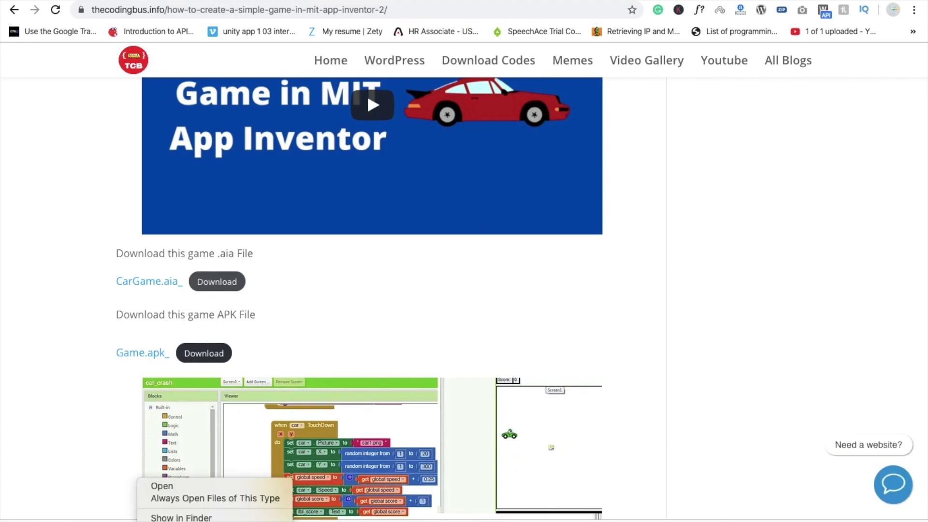
Extract CarGame.aia_.zip in Finder to get CarGame.aia, then return to Chrome
left_click(181, 517)
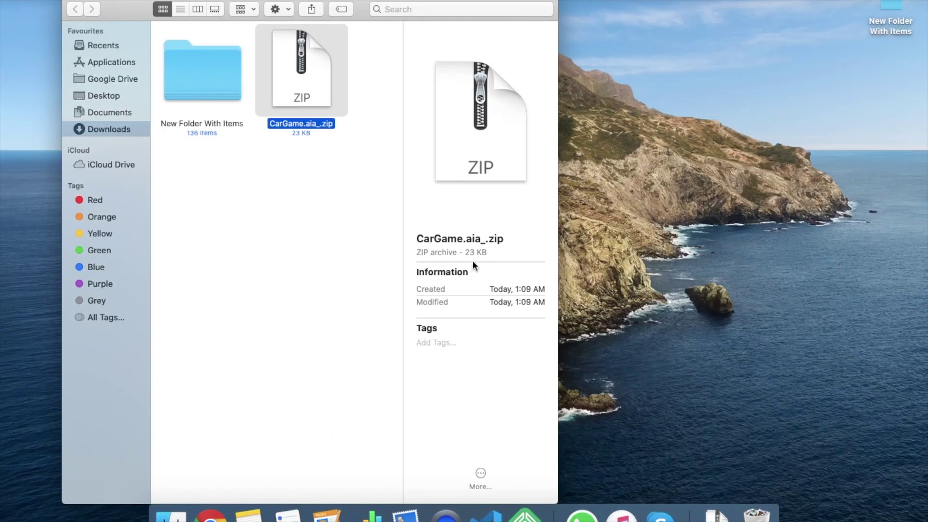
double_click(303, 70)
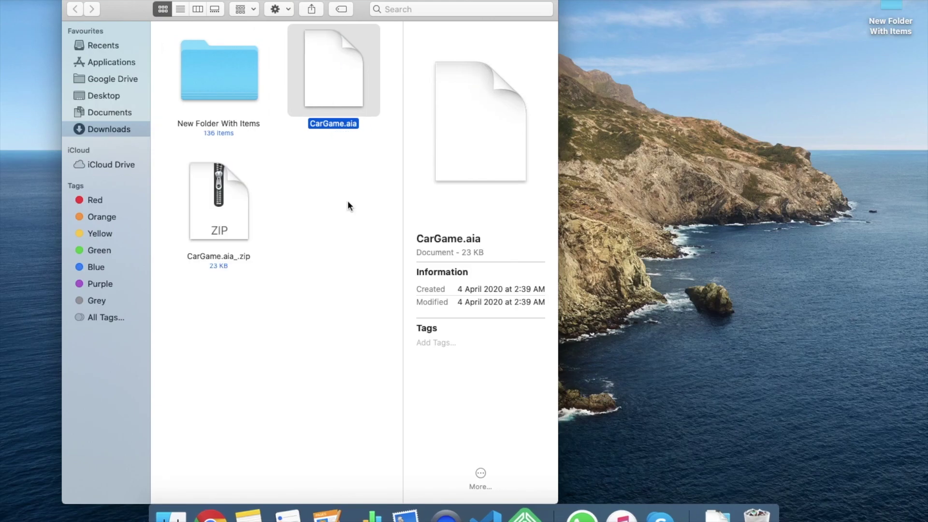
left_click(328, 210)
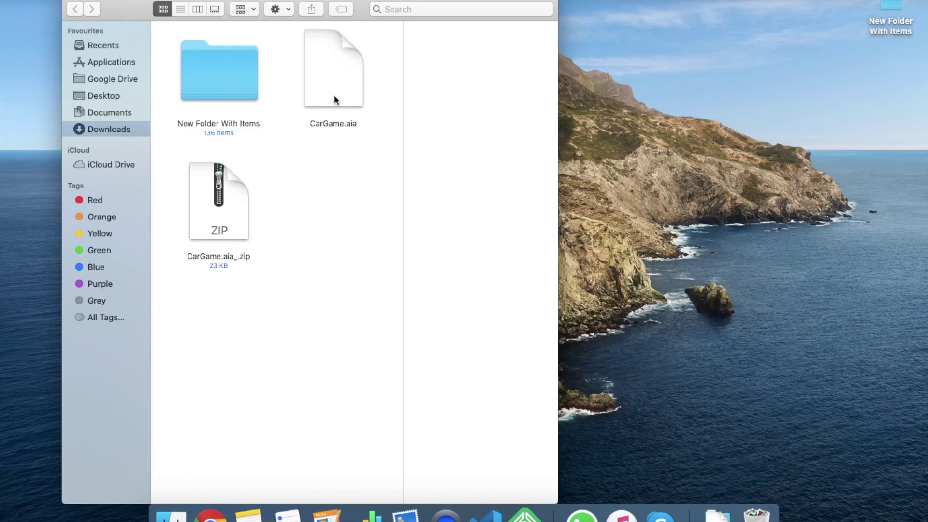
key("ctrl+Right")
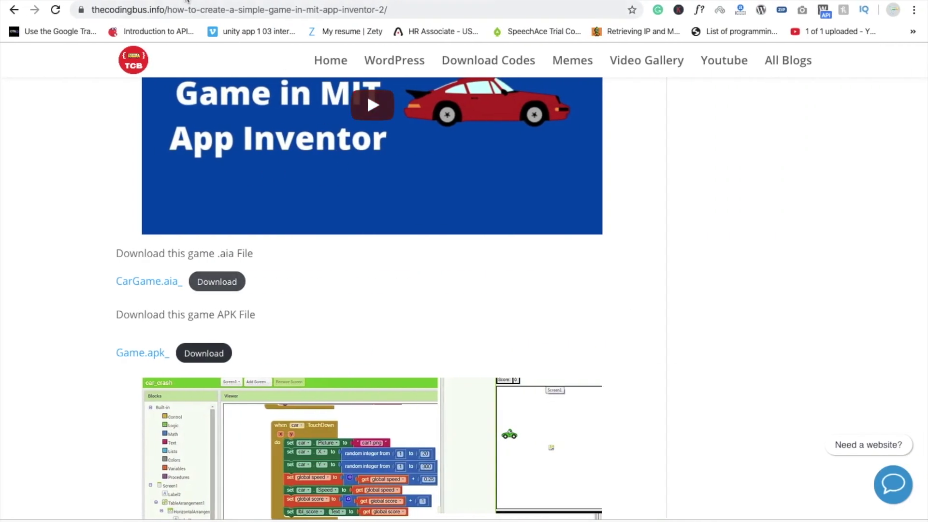
Try importing CarGame.aia from Downloads and dismiss the duplicate CarGame name warning
key("ctrl+Right")
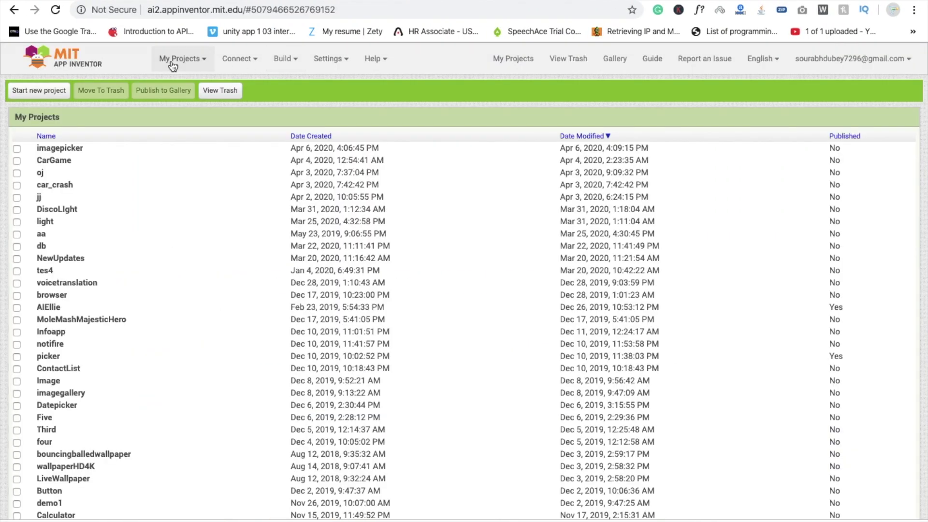
left_click(171, 59)
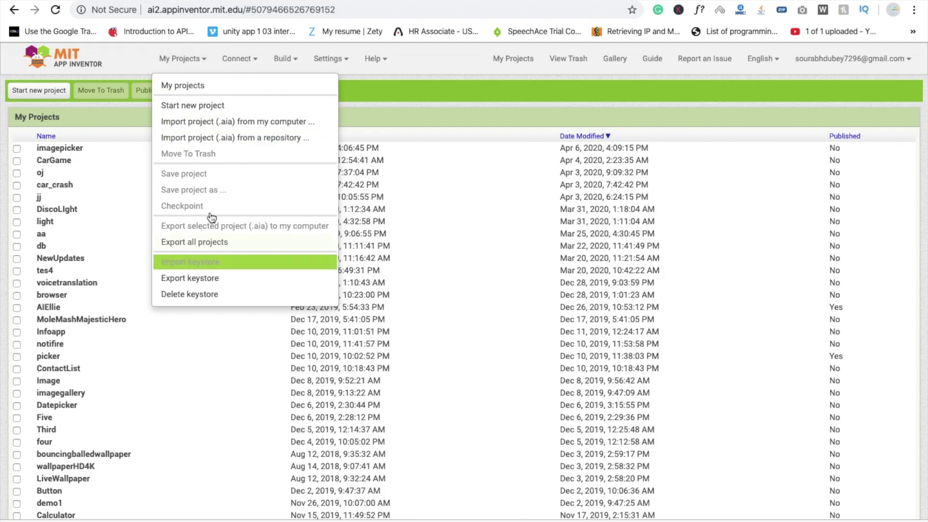
left_click(184, 123)
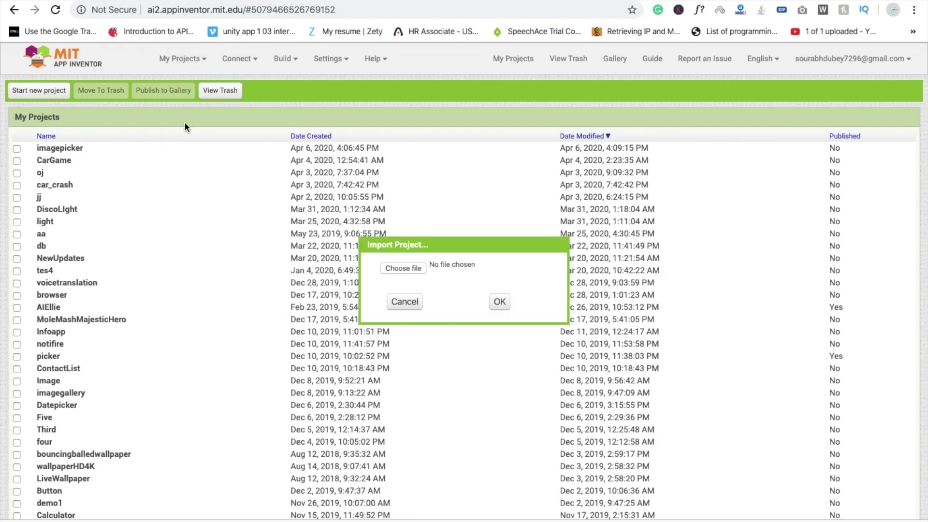
left_click(412, 269)
left_click(353, 47)
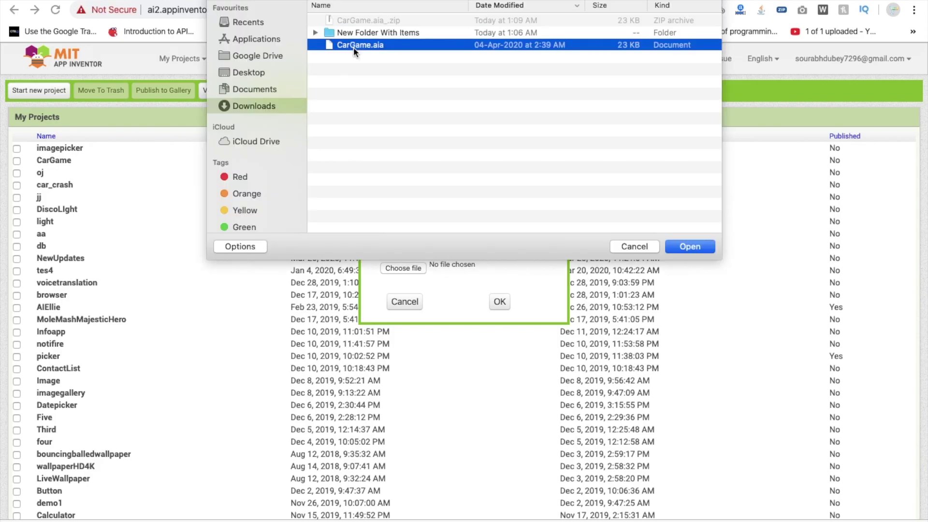
double_click(353, 47)
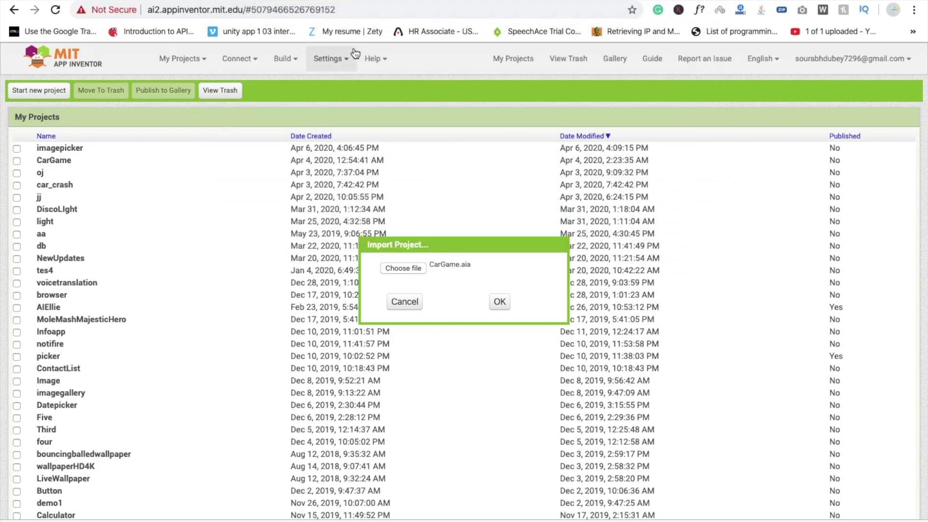
left_click(500, 303)
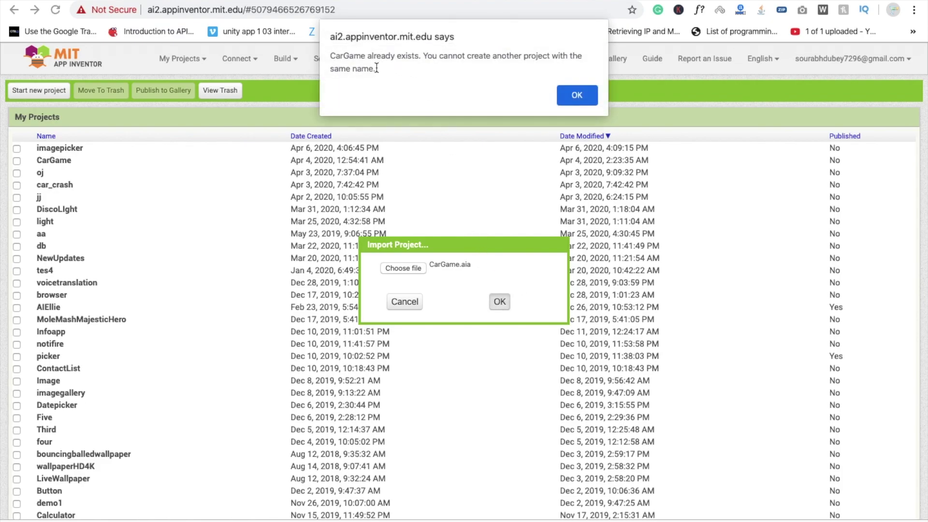
left_click(575, 101)
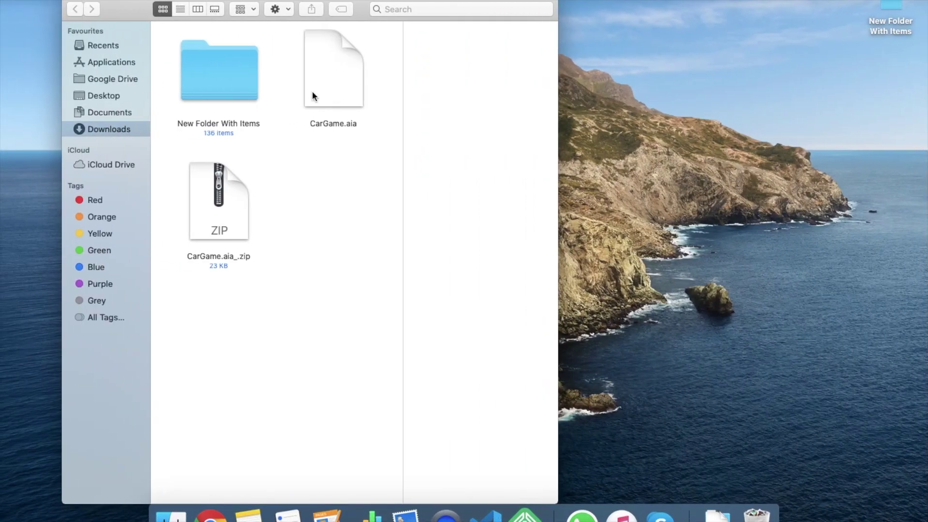
Rename CarGame.aia in Finder's Downloads folder to NewCarGame.aia
left_click(312, 90)
right_click(312, 90)
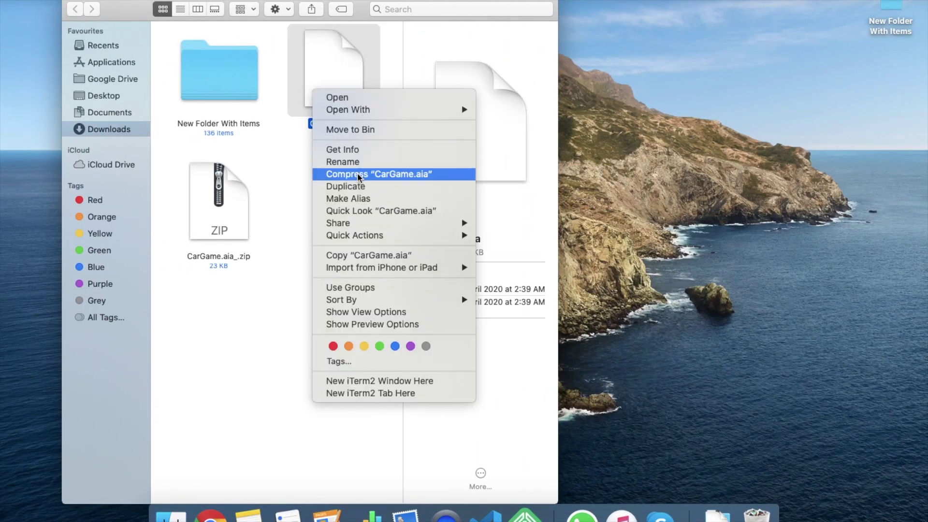
left_click(348, 163)
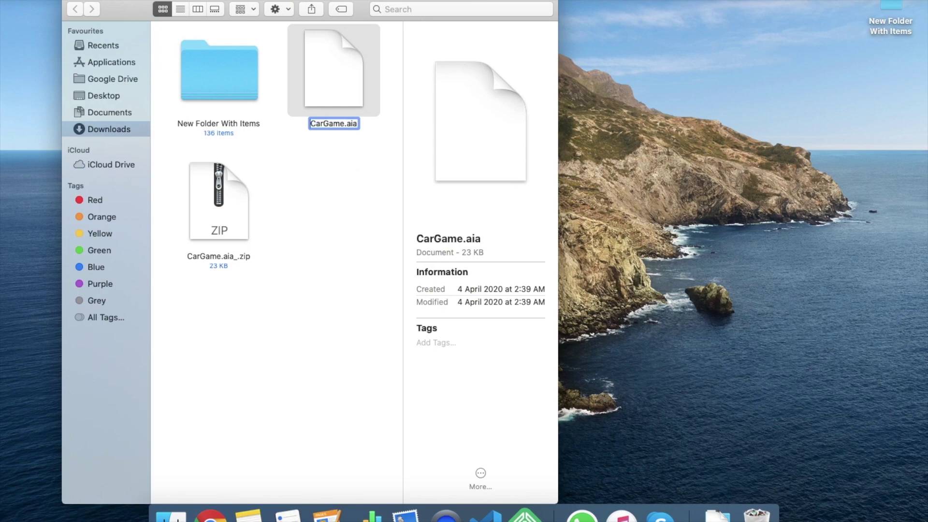
type("A")
key("BackSpace")
type("New")
key("Return")
Import NewCarGame.aia from Downloads through My Projects' .aia import option
key("ctrl+Right")
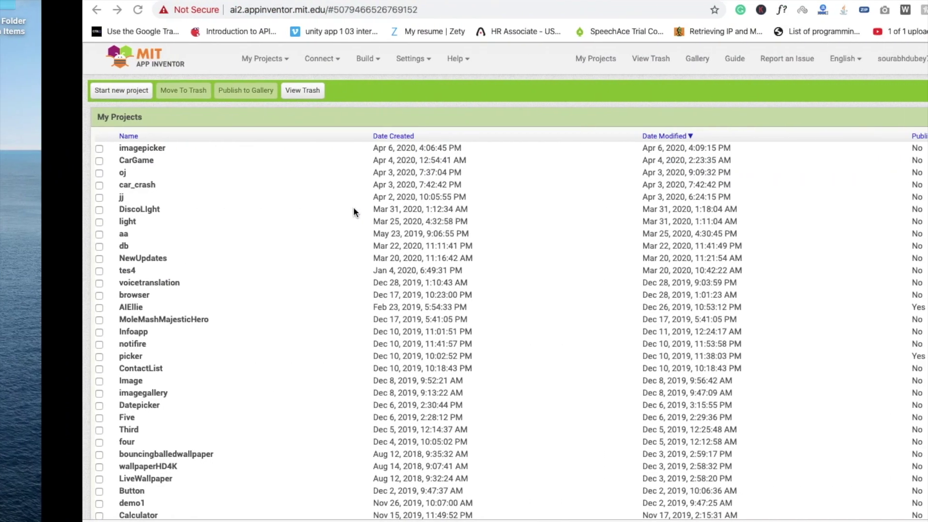
left_click(185, 58)
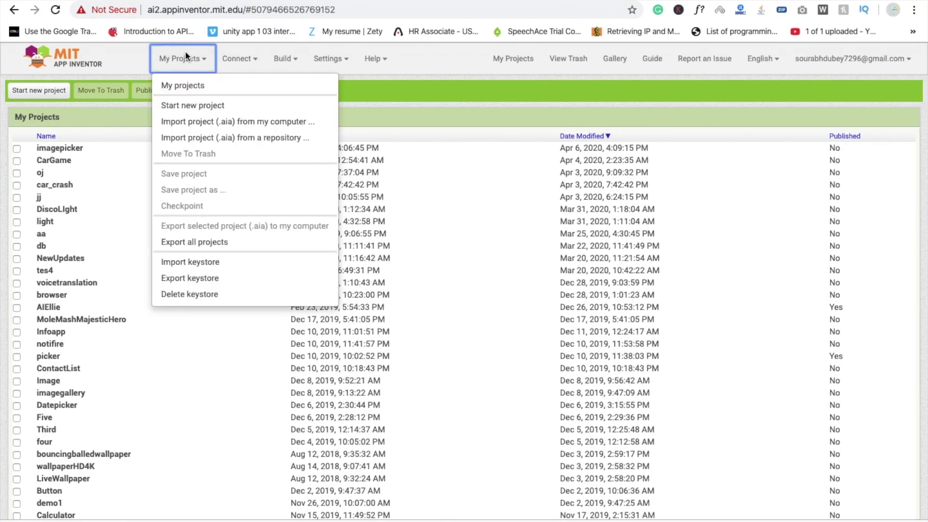
left_click(222, 123)
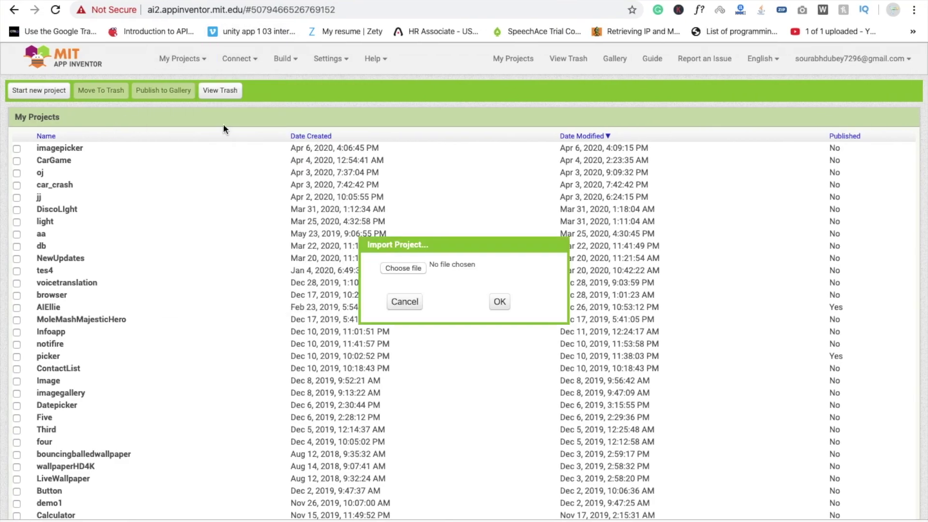
left_click(411, 268)
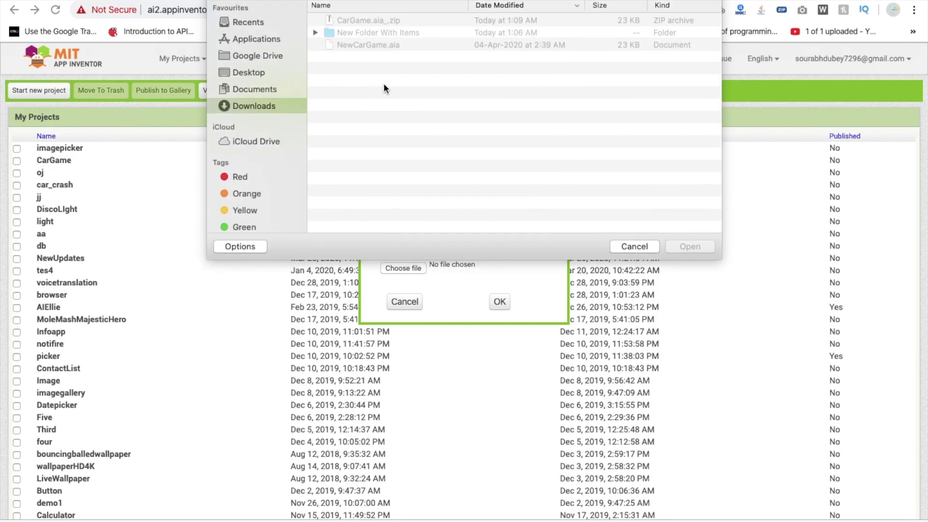
double_click(365, 45)
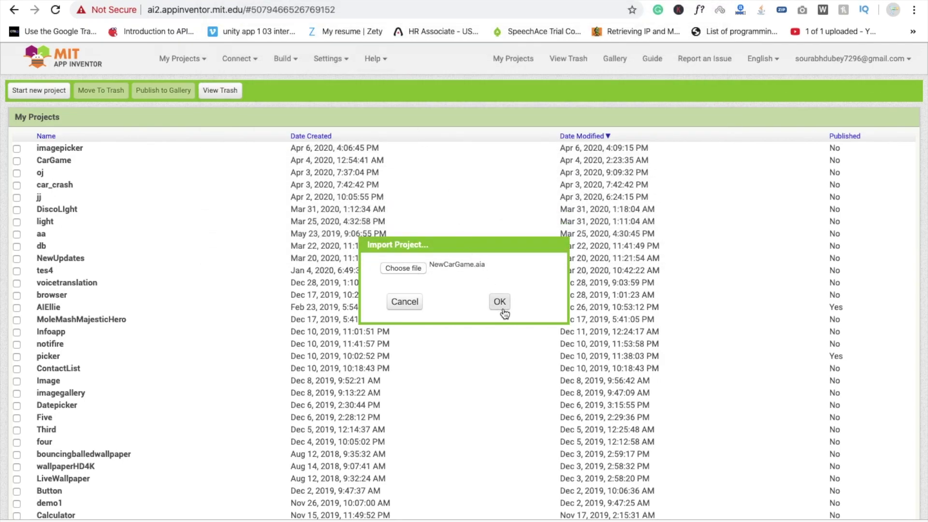
left_click(500, 303)
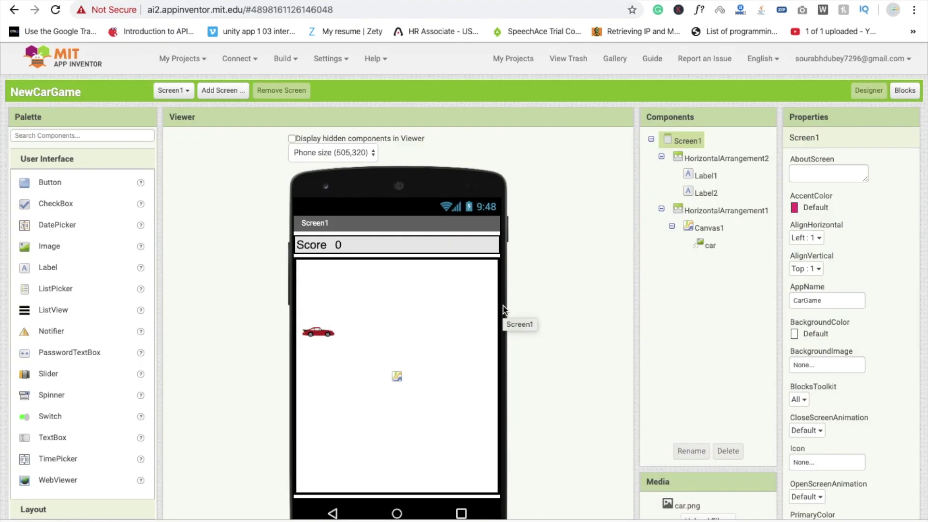
scroll(271, 314, "down", 1)
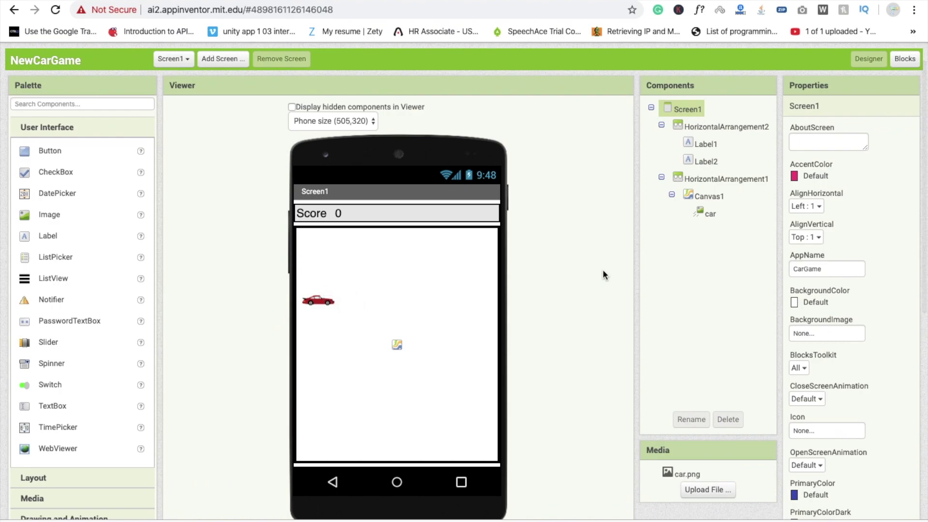
scroll(236, 380, "up", 1)
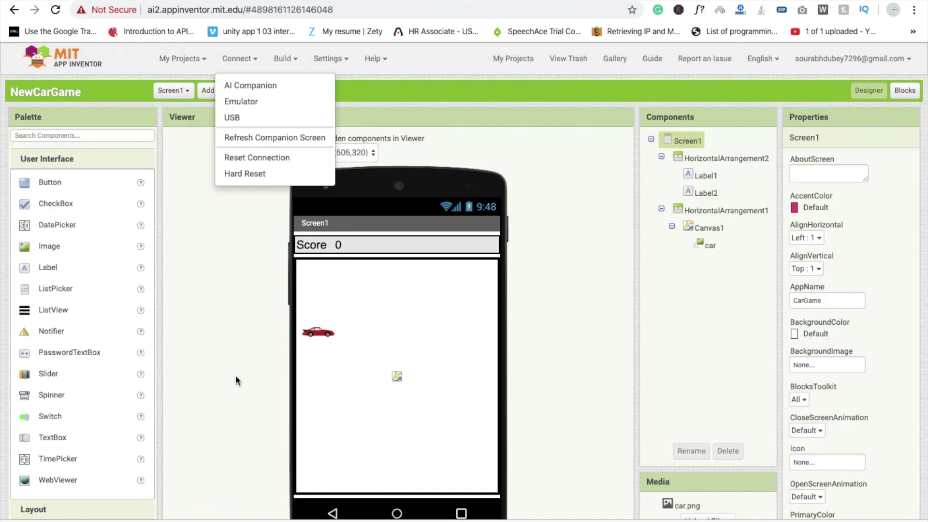
Dismiss the Connect menu and switch to the car-game tutorial tab
left_click(221, 269)
key("ctrl+Tab")
scroll(278, 203, "down", 5)
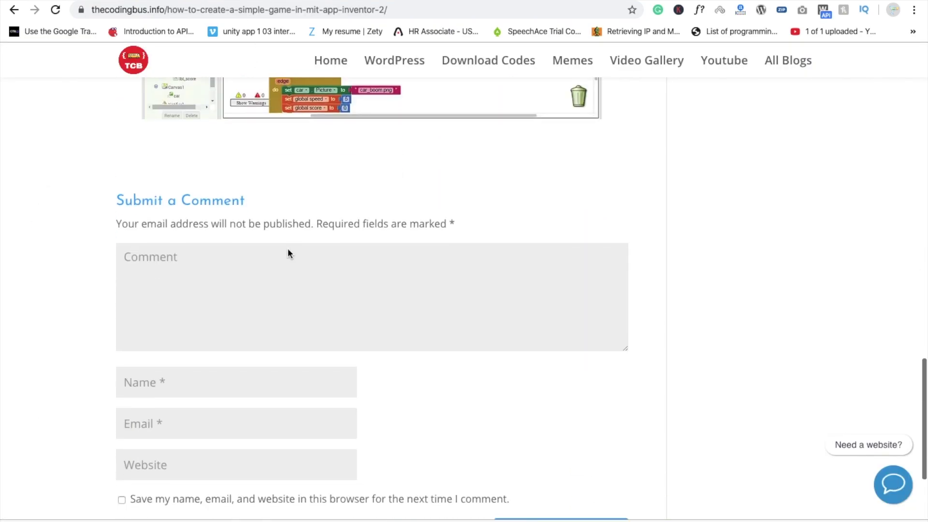
scroll(288, 248, "up", 6)
scroll(288, 250, "up", 1)
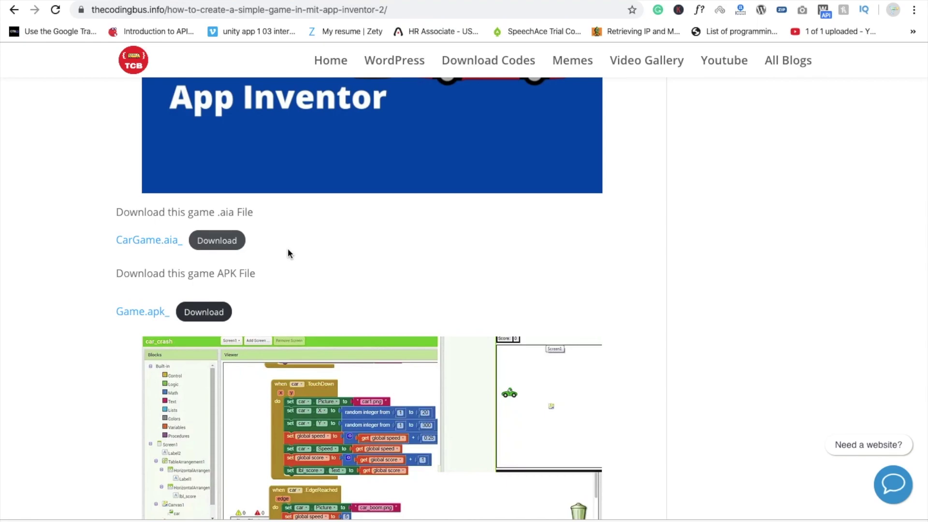
Return to the NewCarGame designer and open the App Inventor Gallery
key("ctrl+shift+Tab")
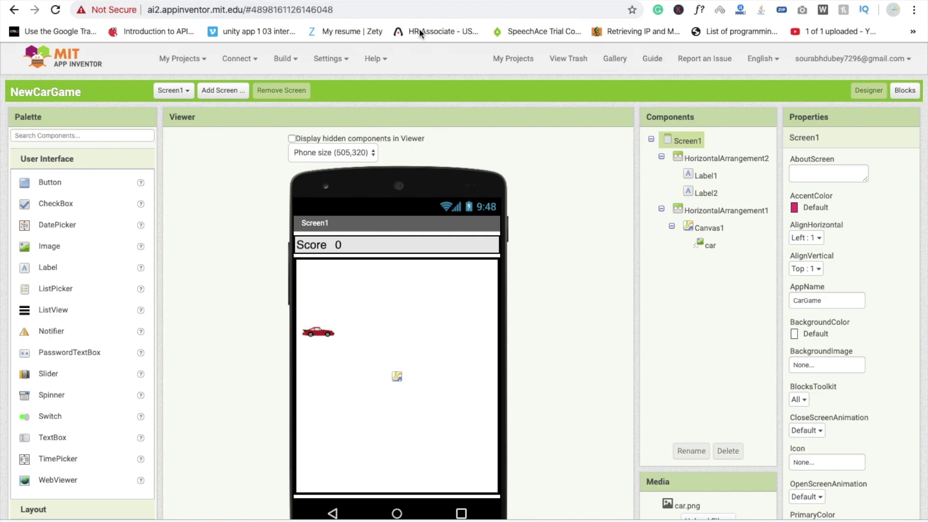
left_click(613, 61)
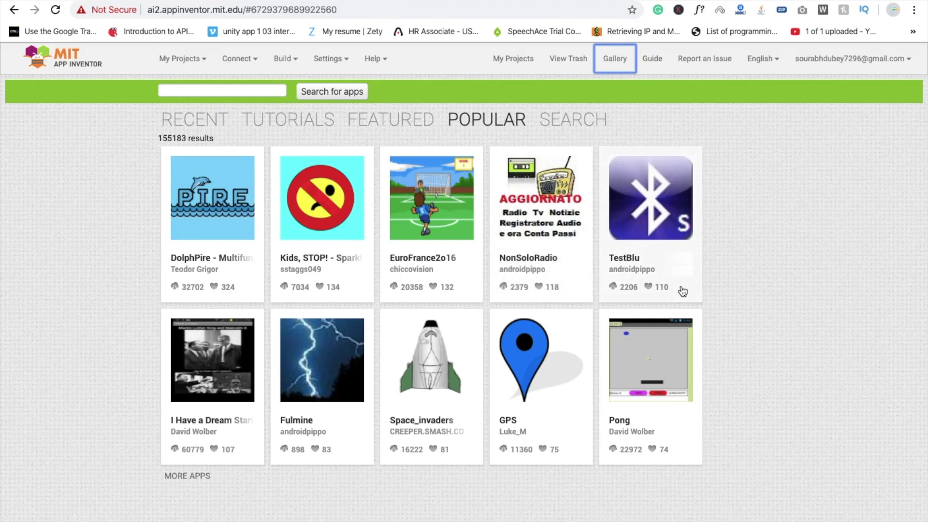
Browse the Featured, Tutorials and Recent gallery apps, then open the myaverage app's page
left_click(389, 120)
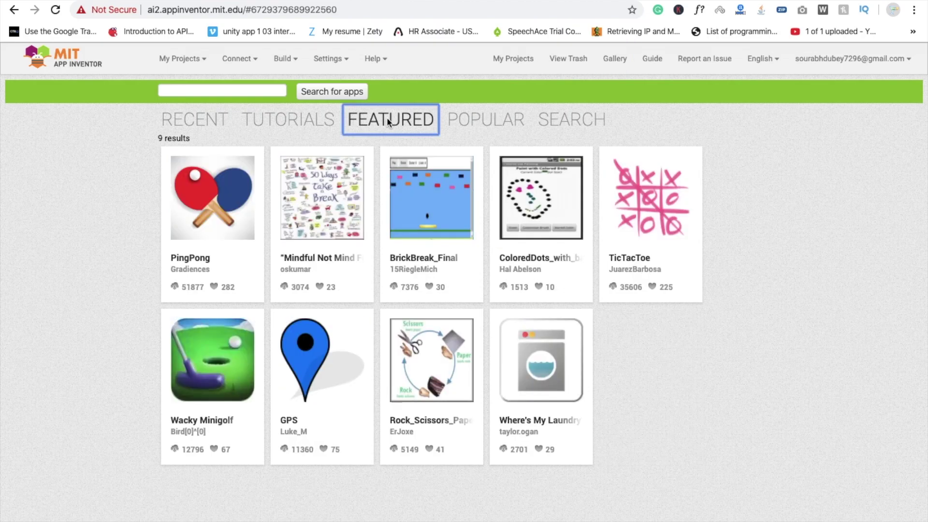
left_click(298, 119)
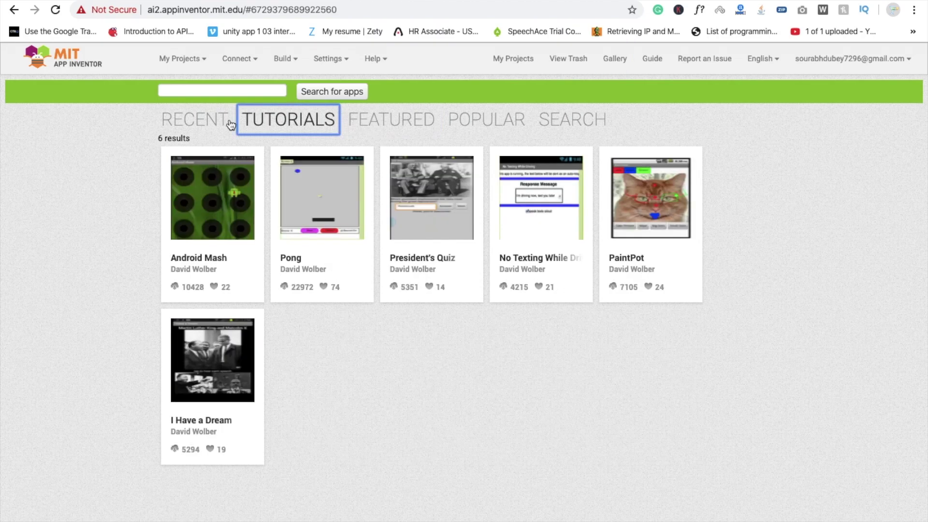
left_click(193, 120)
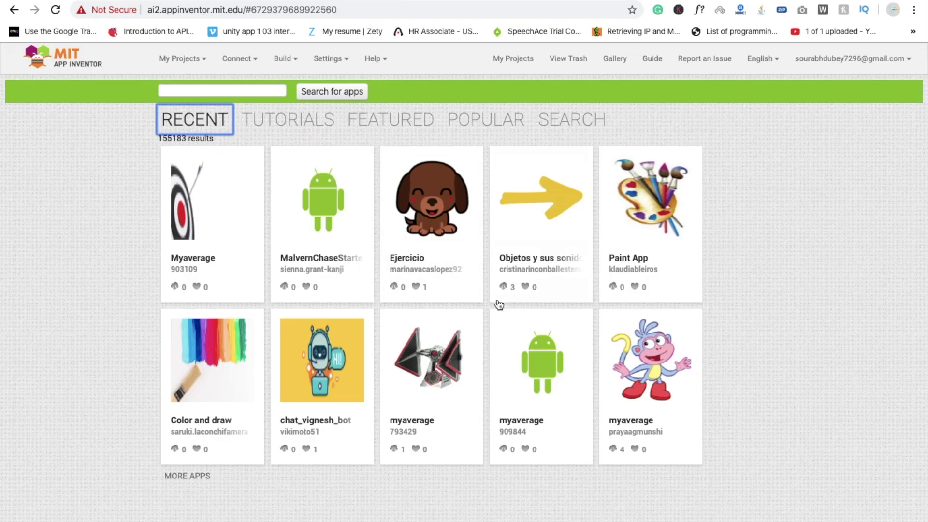
left_click(193, 478)
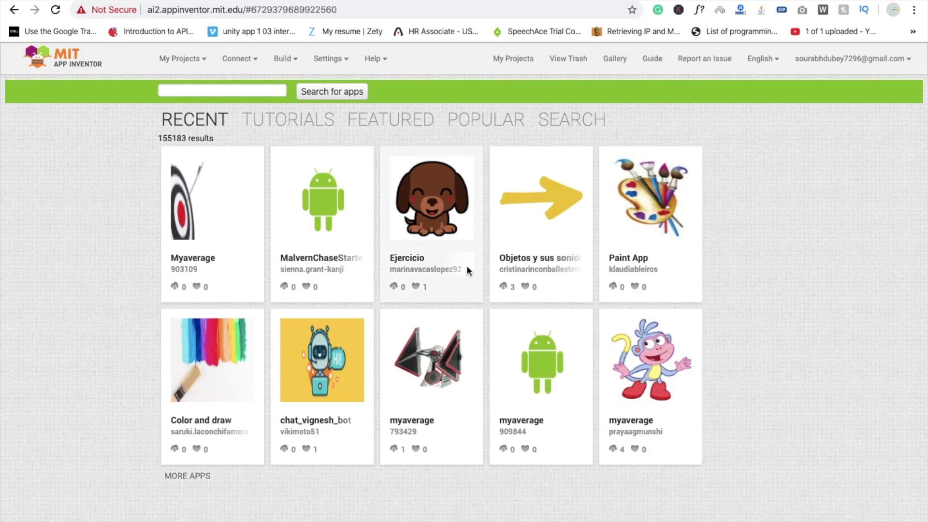
scroll(465, 266, "down", 1)
scroll(466, 265, "up", 1)
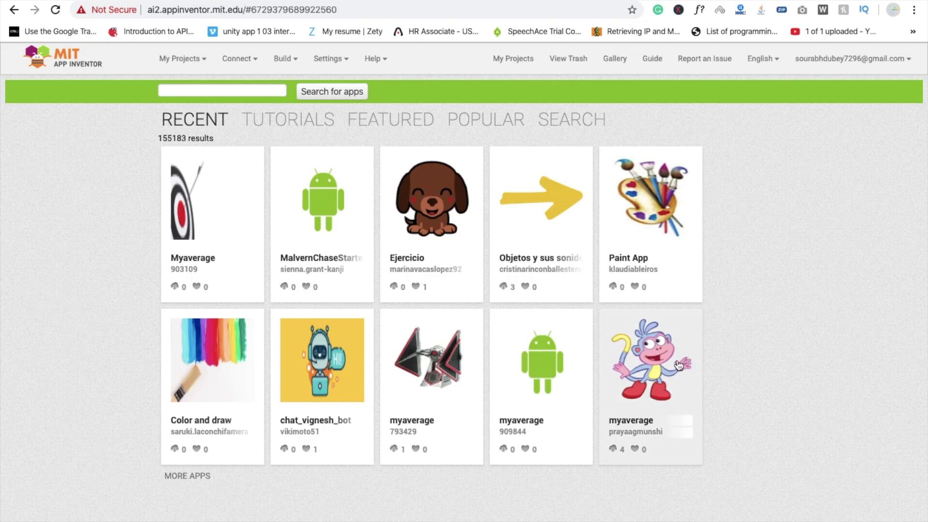
scroll(507, 272, "down", 5)
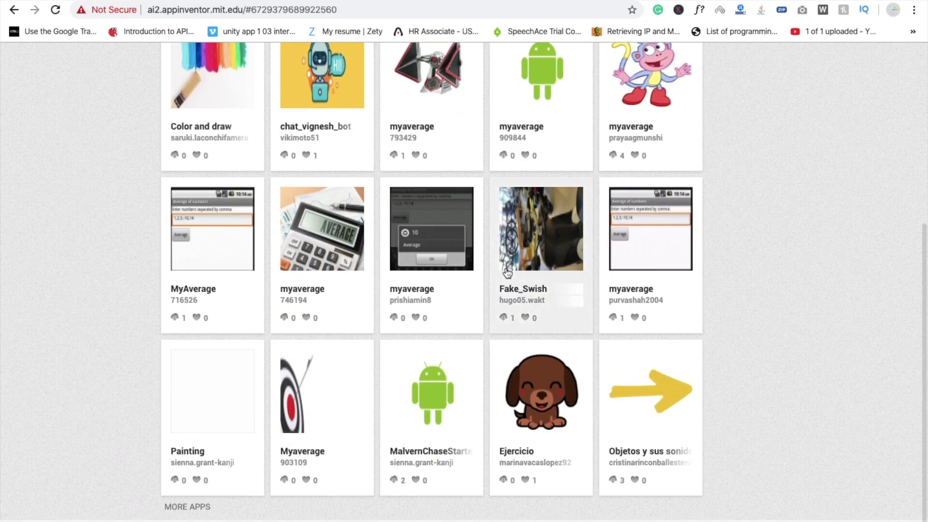
scroll(506, 272, "down", 2)
scroll(507, 271, "down", 2)
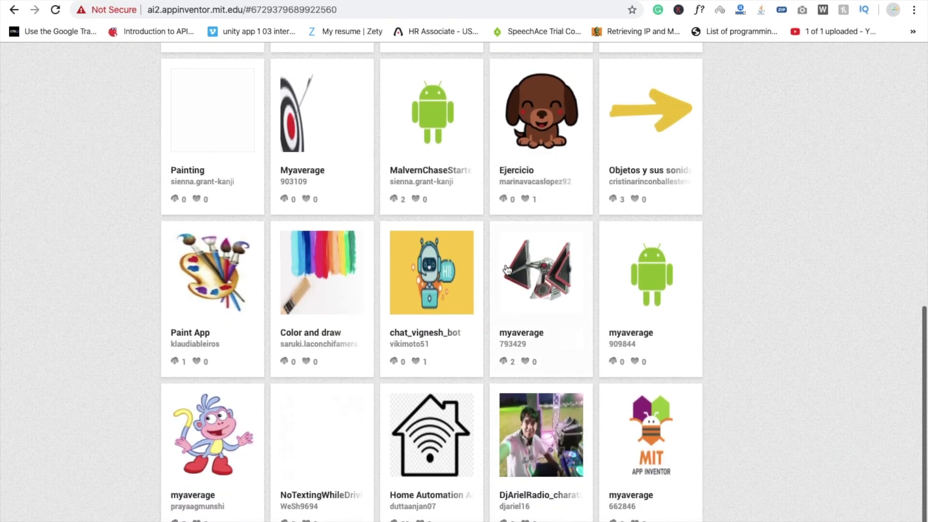
scroll(506, 270, "down", 1)
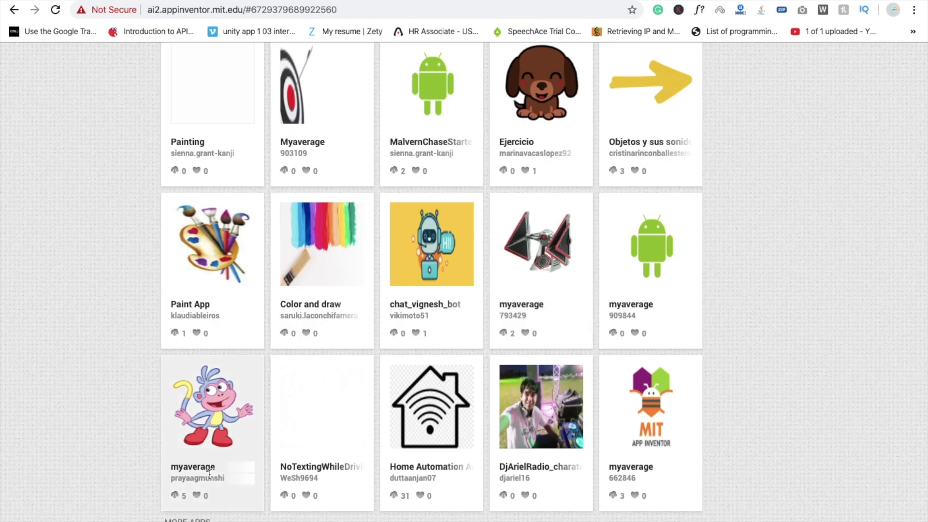
left_click(209, 417)
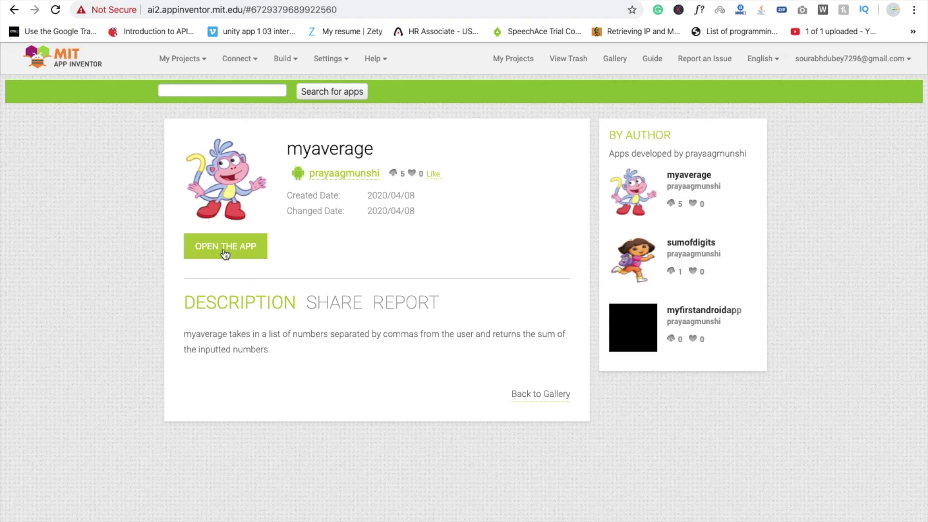
Remix myaverage into a new project named thisisnotmyapp
left_click(225, 246)
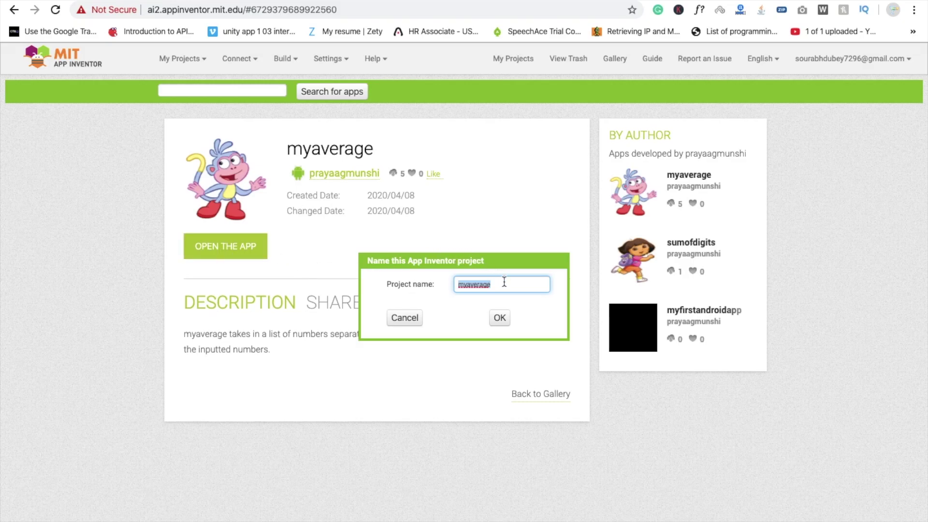
type("thisismy")
key("BackSpace")
key("BackSpace")
key("BackSpace")
type("snot")
type("myapp")
left_click(501, 317)
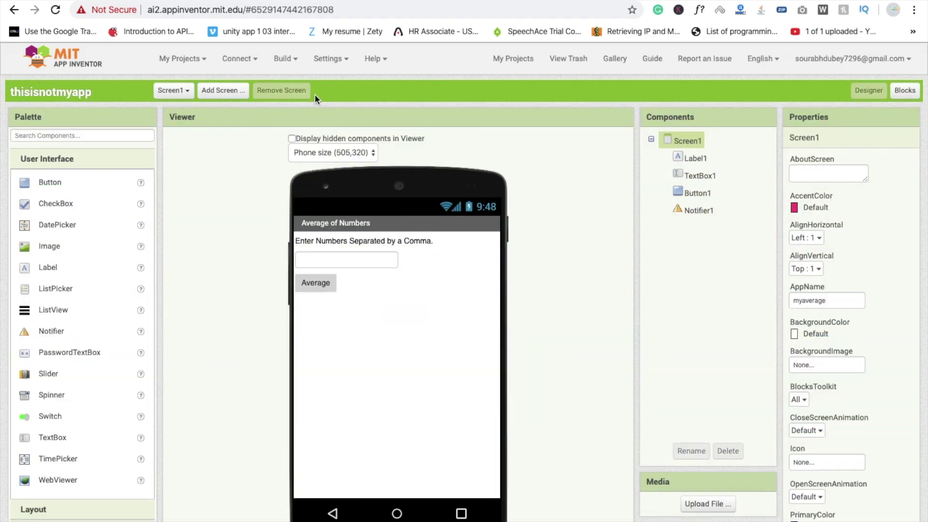
Run thisisnotmyapp in the Android emulator via Connect > Emulator
left_click(250, 57)
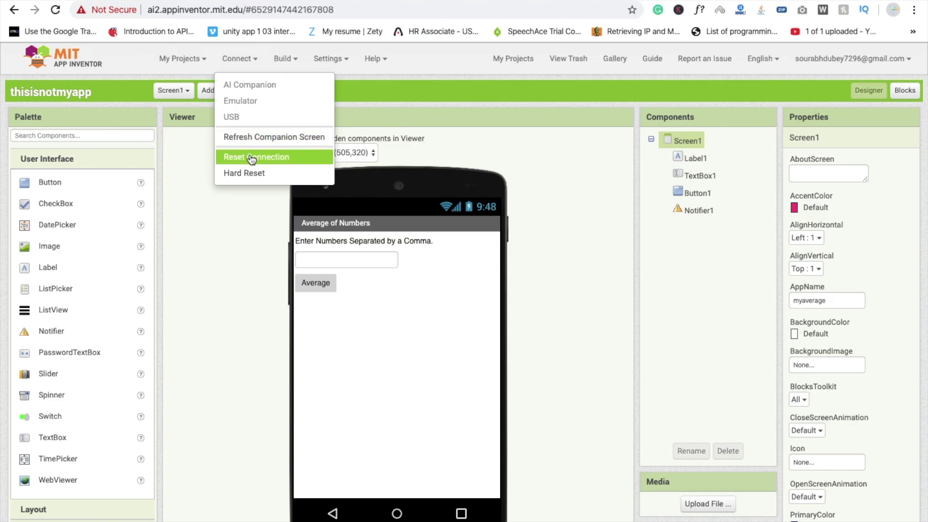
left_click(249, 156)
left_click(234, 60)
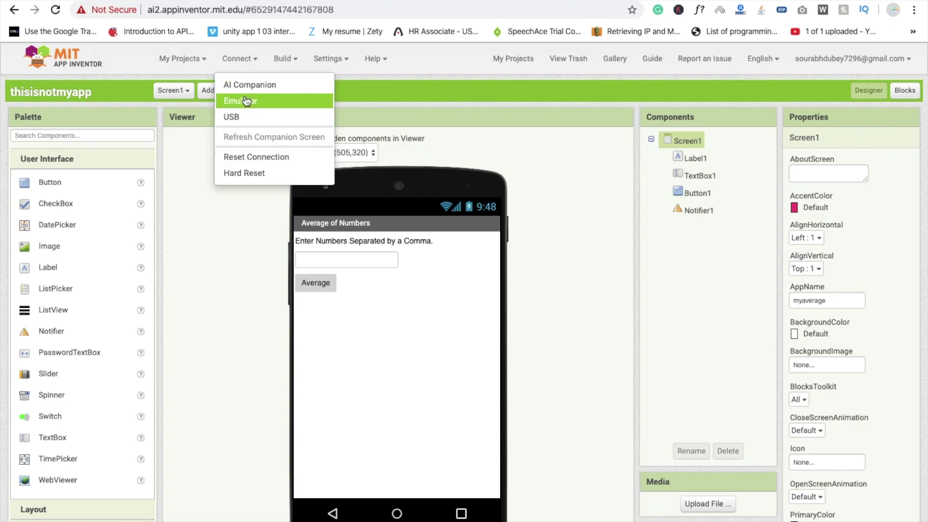
left_click(245, 98)
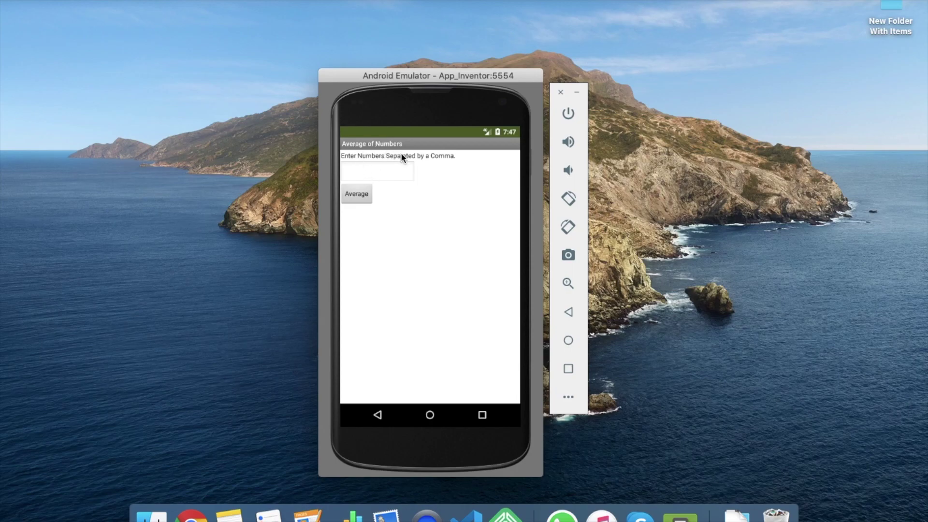
Test the app with 12,12,10, see the sum of 34, and dismiss the result
left_click(388, 173)
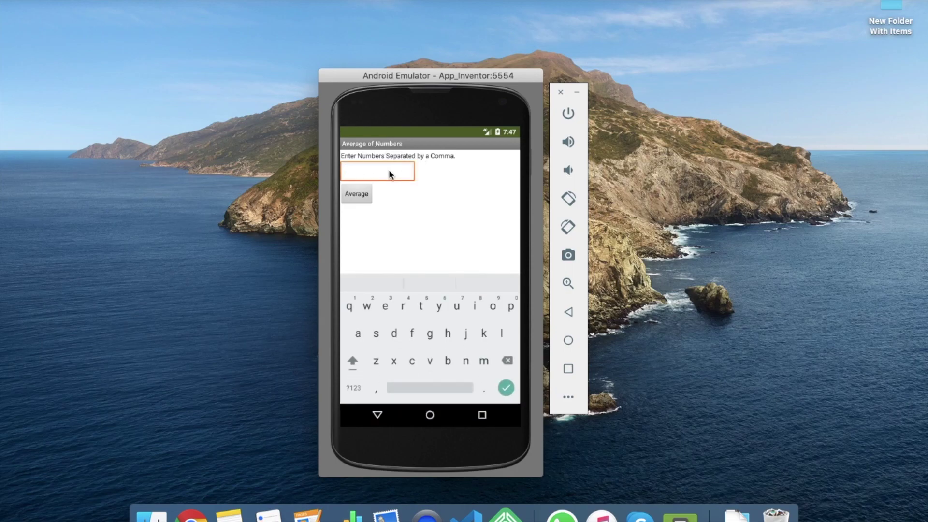
type("12")
type(",12,")
type("10")
left_click(351, 199)
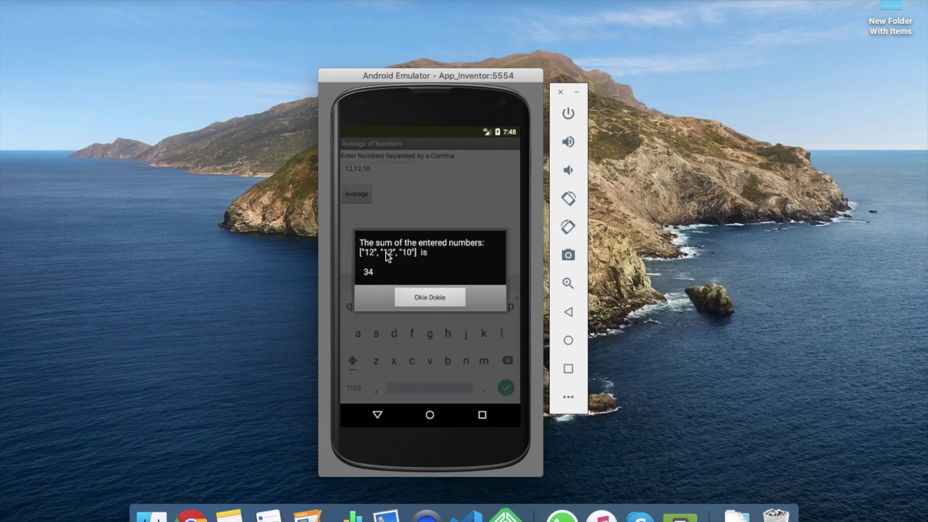
left_click(427, 297)
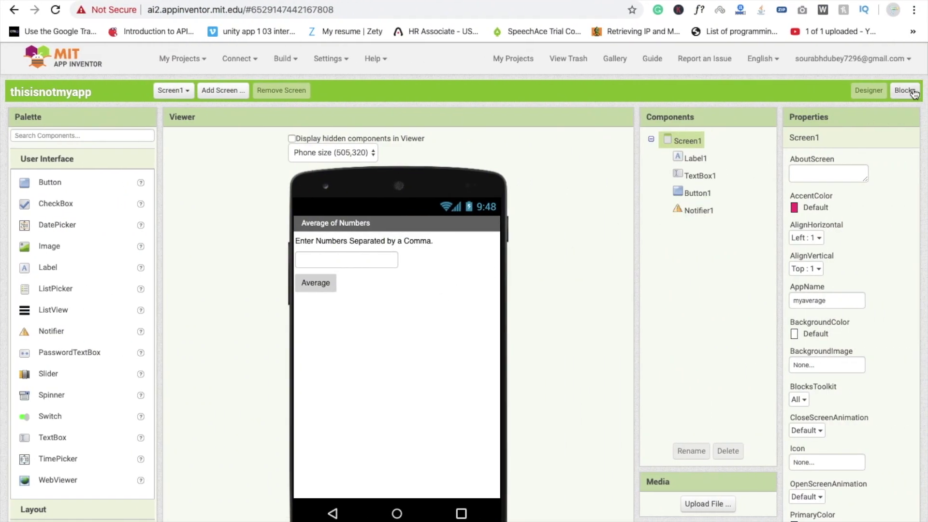
Switch to the Blocks editor to view the Button1.Click summing logic
left_click(904, 90)
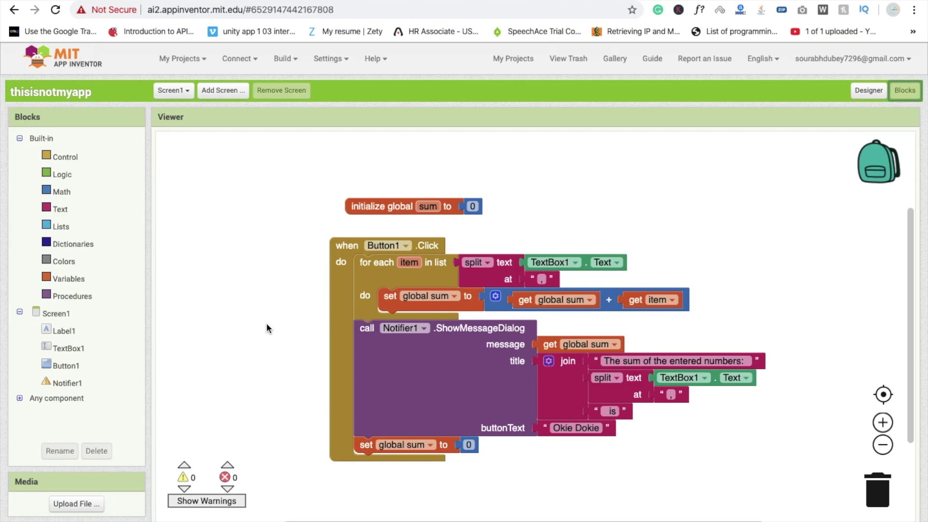
left_click(182, 58)
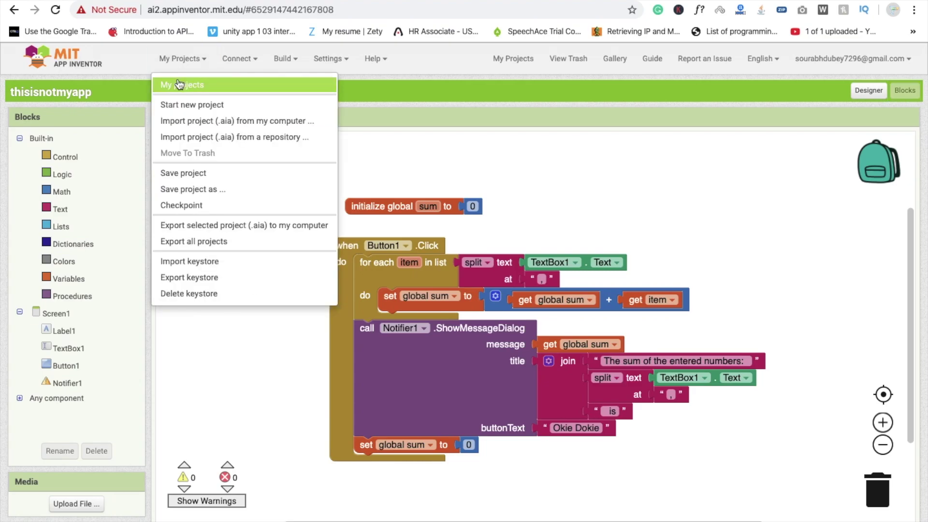
left_click(186, 85)
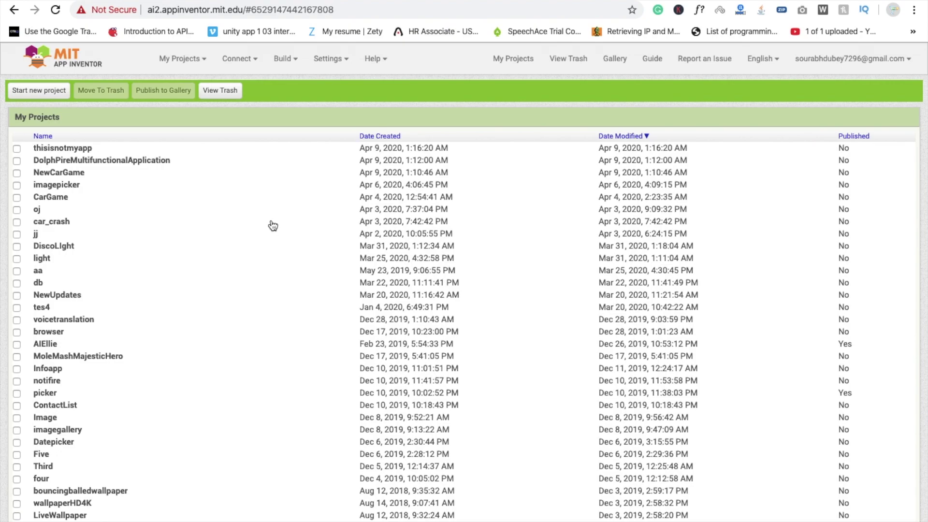
left_click(180, 58)
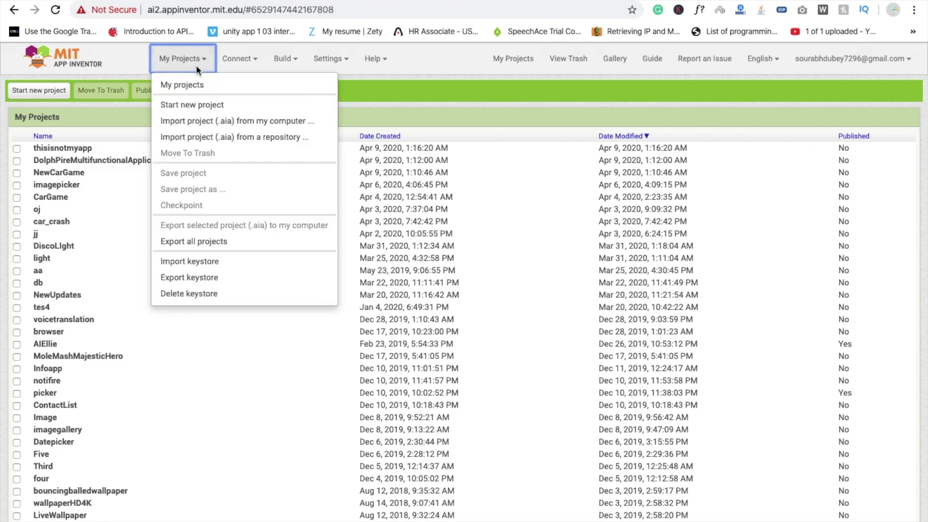
left_click(91, 147)
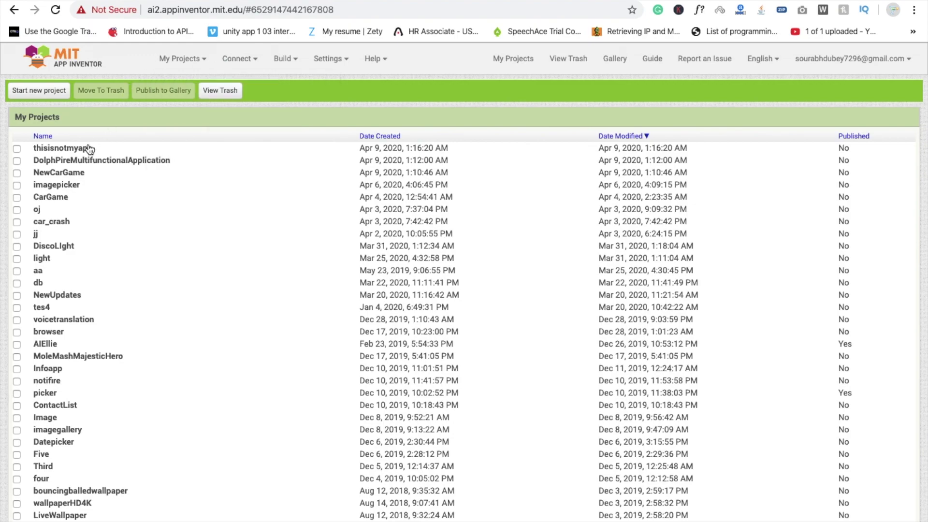